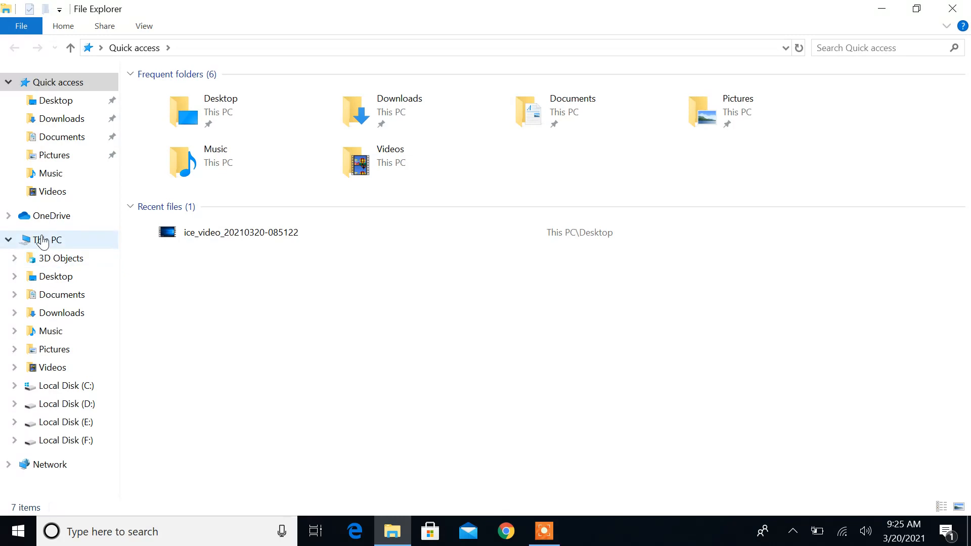
Open Local Disk (E:) and mount the en_sql_server_2016_enterprise_x64_dvd_8701 disc image
{"action": "left_click", "coordinate": [646, 208]}
{"action": "double_click", "coordinate": [646, 208]}
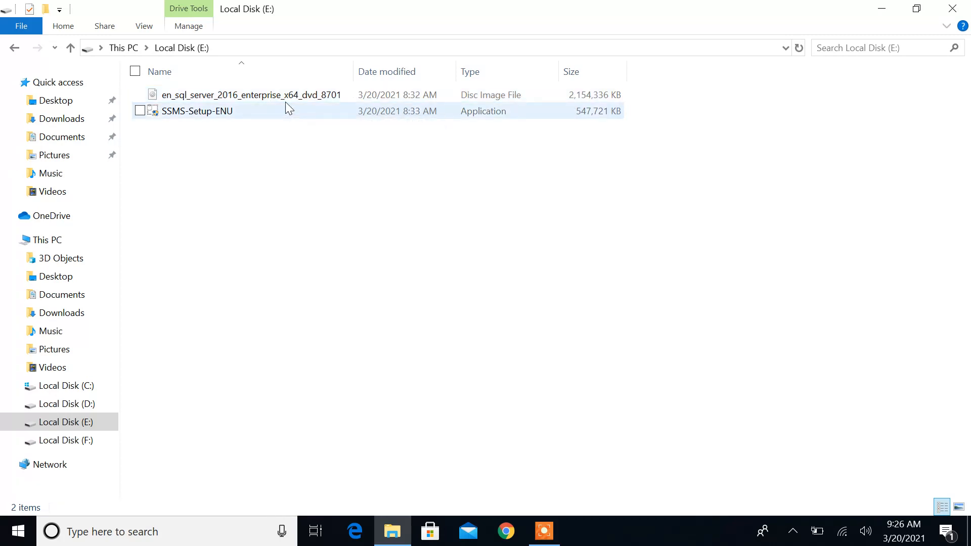
{"action": "double_click", "coordinate": [269, 97]}
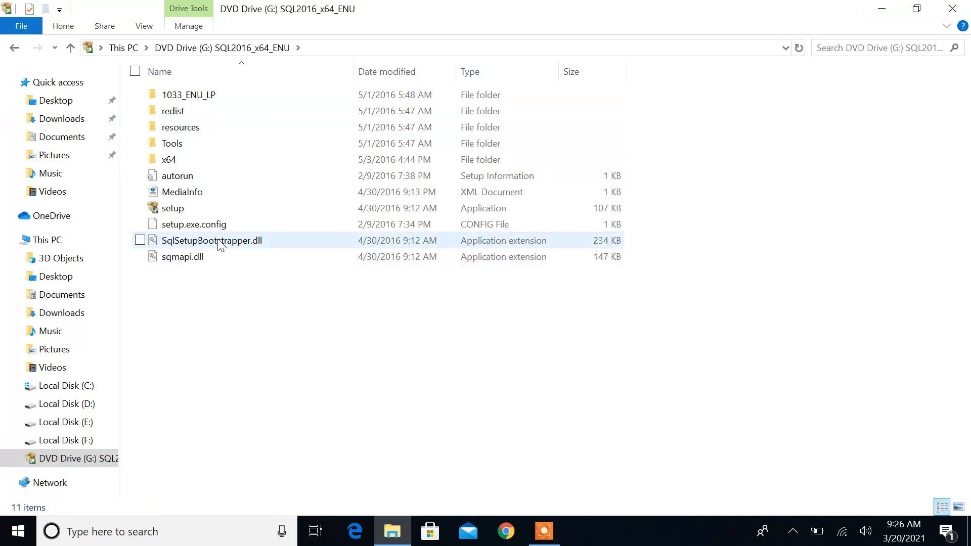
Launch the setup application from the mounted SQL2016_x64_ENU drive and allow it to make changes to the computer
{"action": "left_click", "coordinate": [194, 209]}
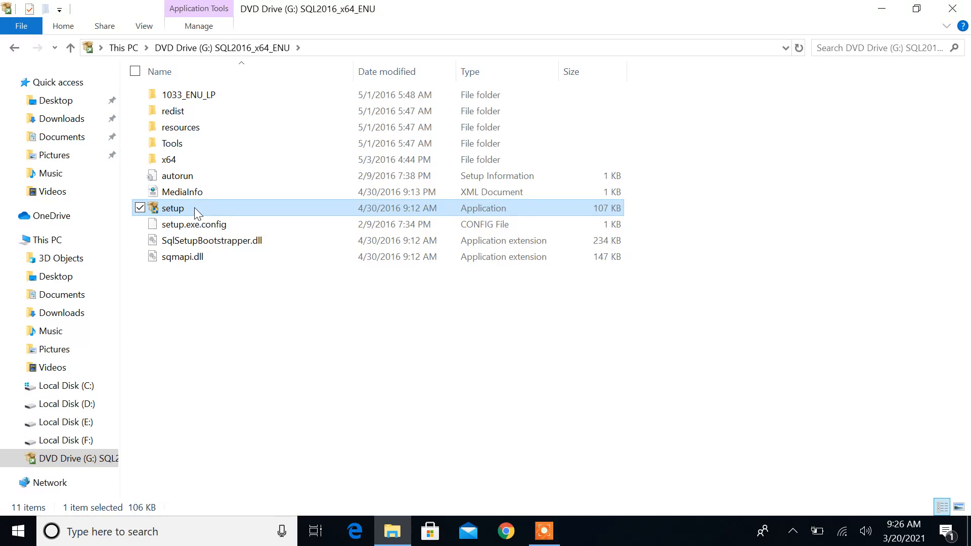
{"action": "right_click", "coordinate": [194, 208]}
{"action": "left_click", "coordinate": [86, 236]}
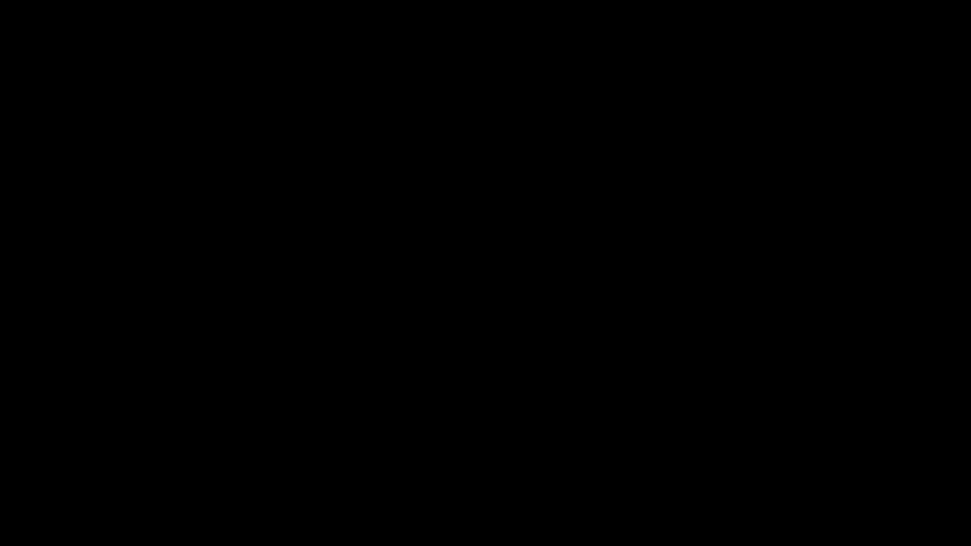
{"action": "left_click", "coordinate": [452, 342]}
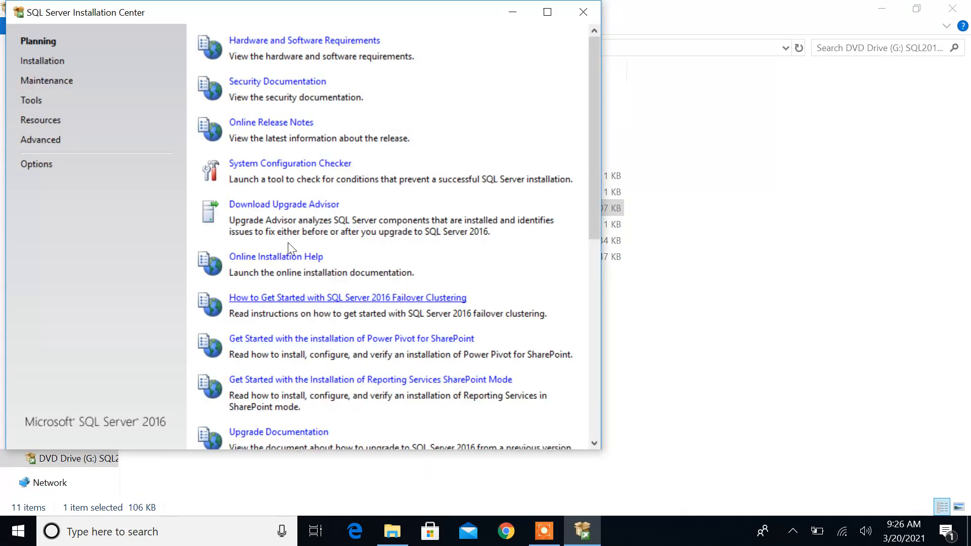
Start a new SQL Server stand-alone installation from the Installation Center
{"action": "left_click", "coordinate": [39, 63]}
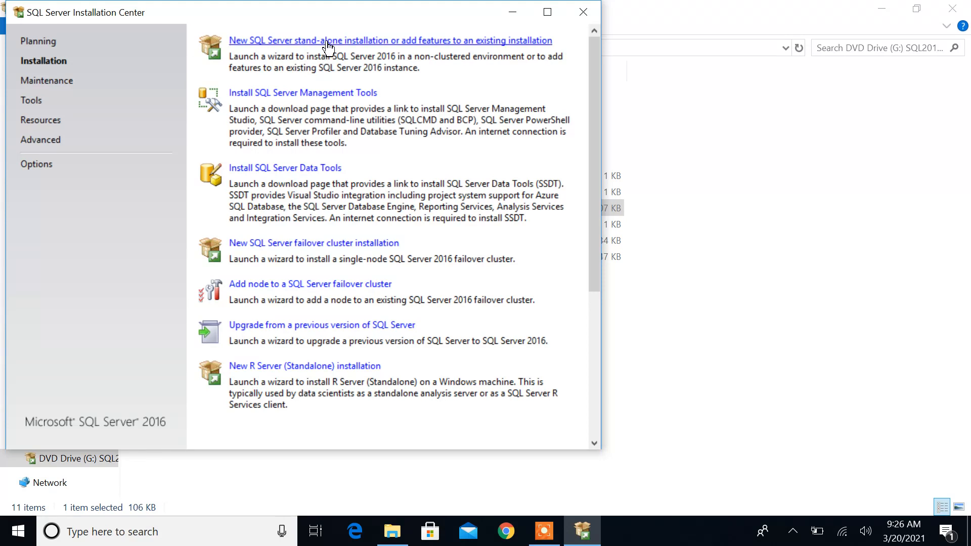
{"action": "left_click", "coordinate": [355, 43]}
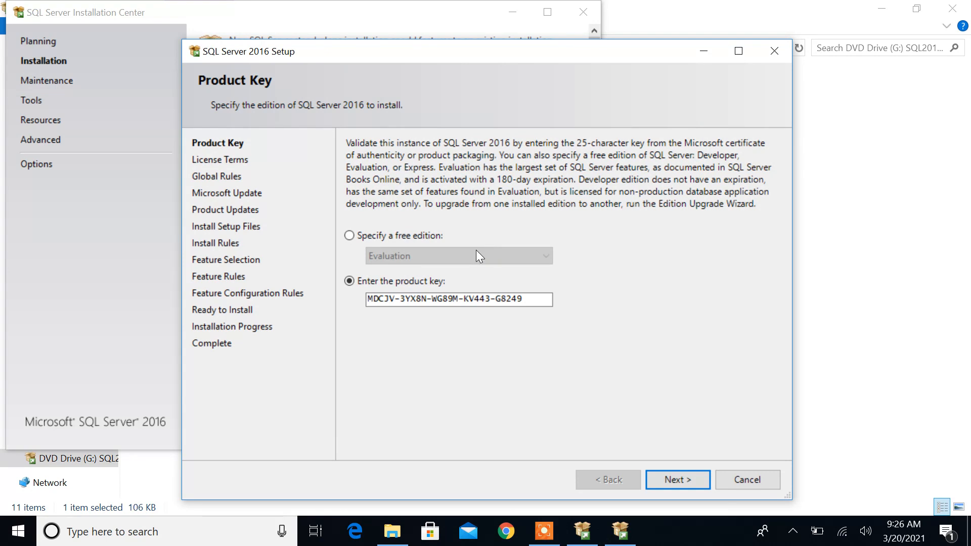
Keep the prefilled product key and accept the SQL Server 2016 license terms
{"action": "left_click", "coordinate": [679, 480]}
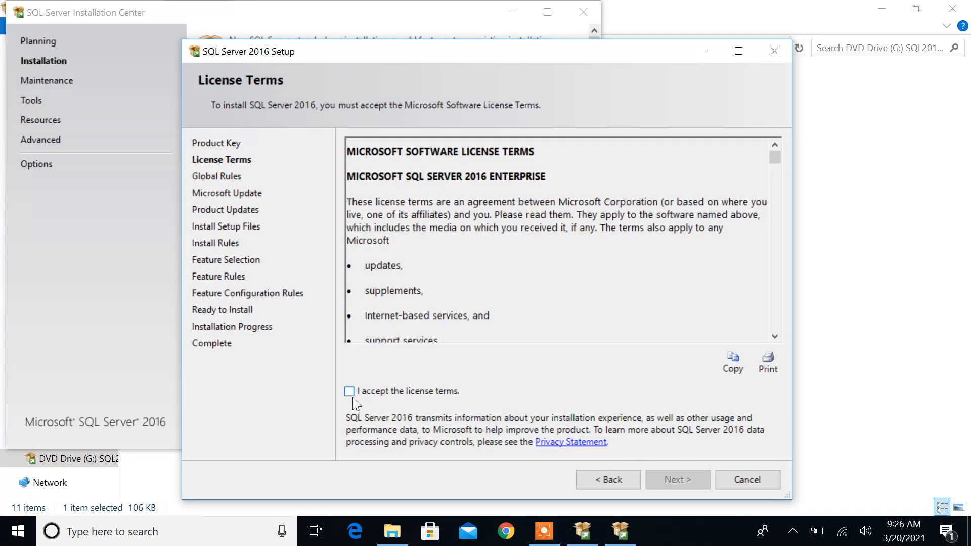
{"action": "left_click", "coordinate": [349, 392]}
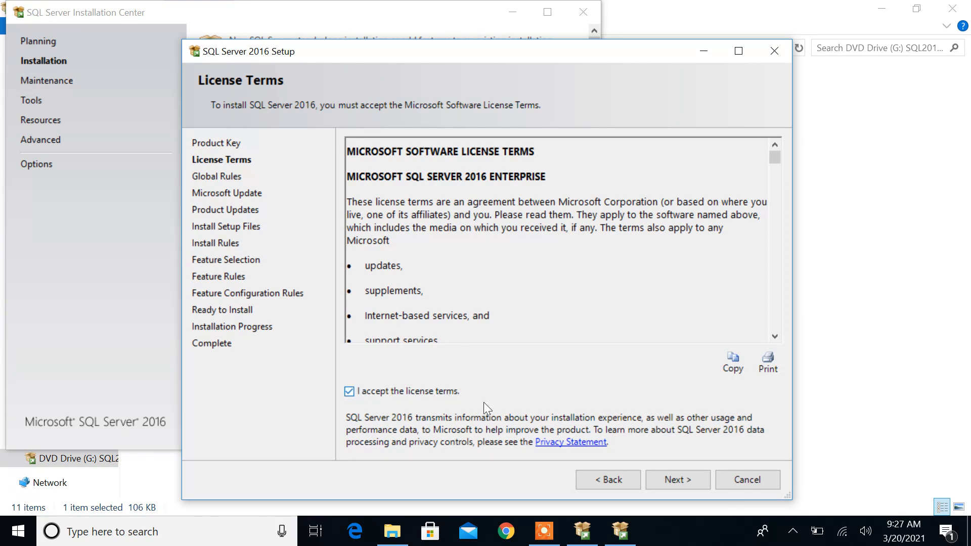
{"action": "left_click", "coordinate": [681, 481]}
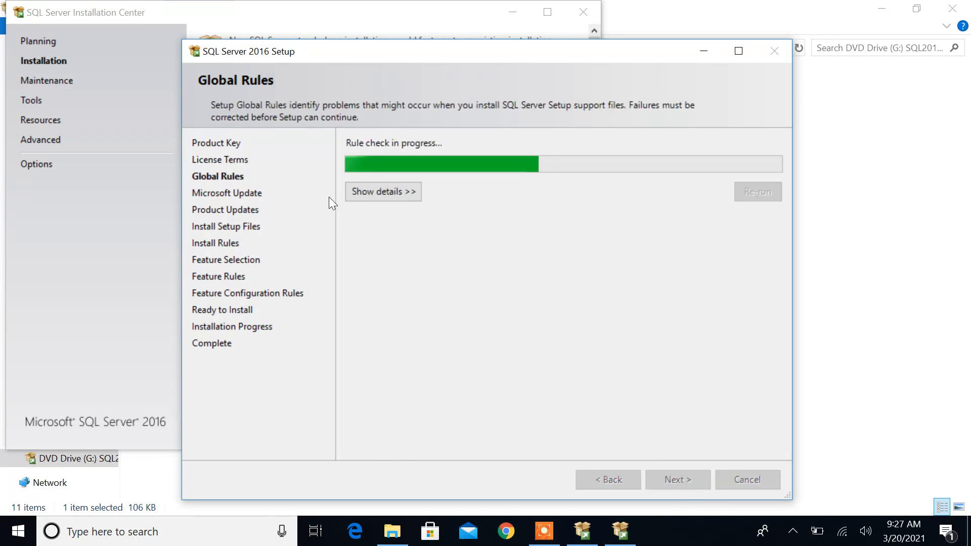
Enable Microsoft Update checks and continue with the SQL Server product updates included
{"action": "left_click", "coordinate": [370, 195]}
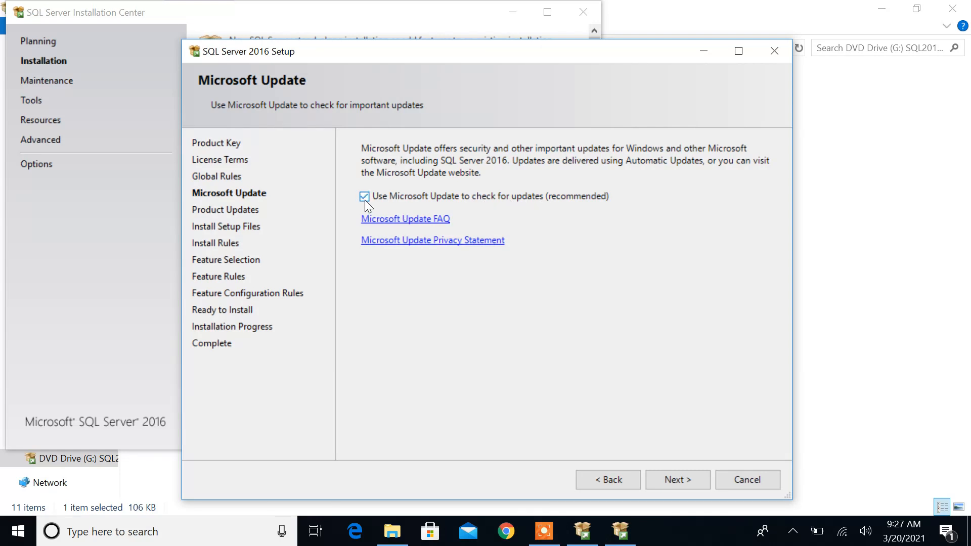
{"action": "left_click", "coordinate": [671, 481]}
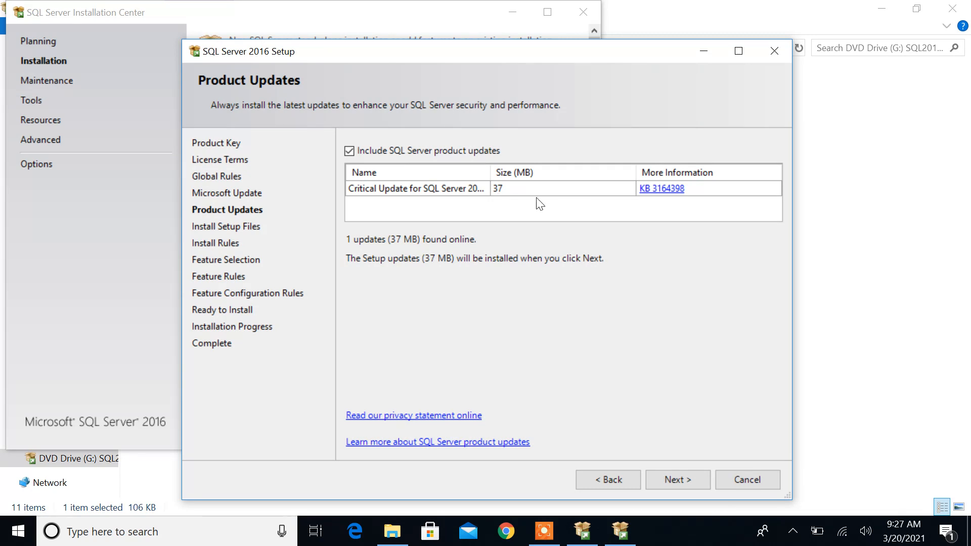
{"action": "left_click", "coordinate": [668, 481]}
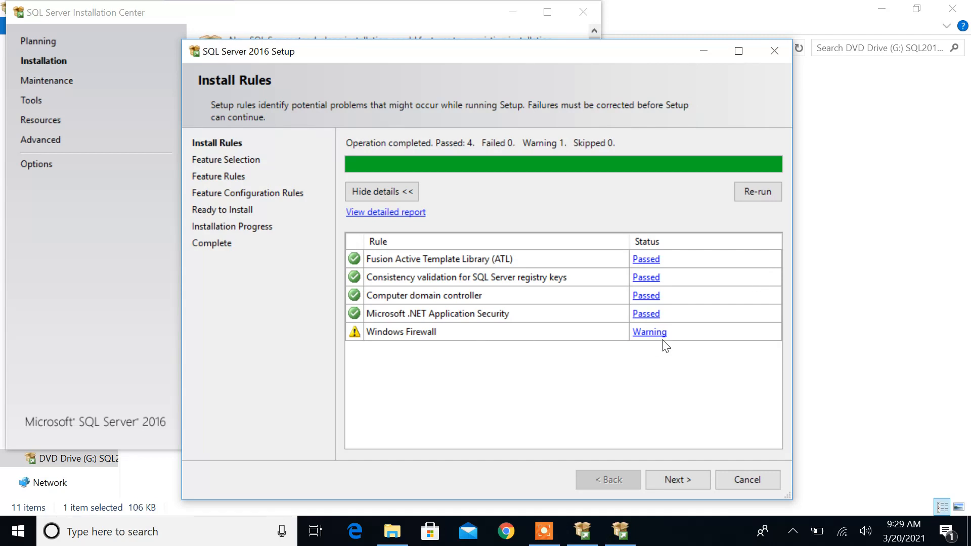
Select all features for installation except R Services (In-Database), PolyBase Query Service for External Data and R Server (Standalone)
{"action": "left_click", "coordinate": [678, 479]}
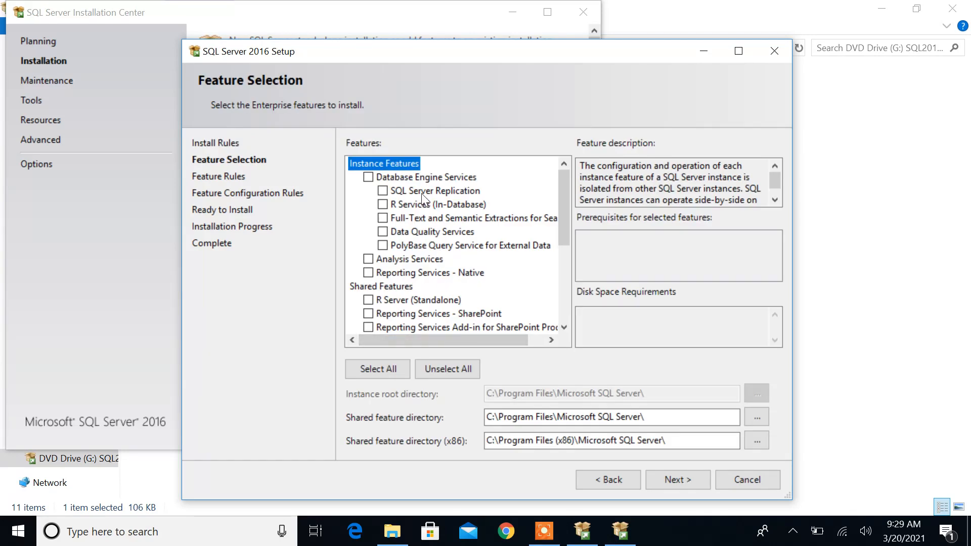
{"action": "left_click", "coordinate": [374, 371]}
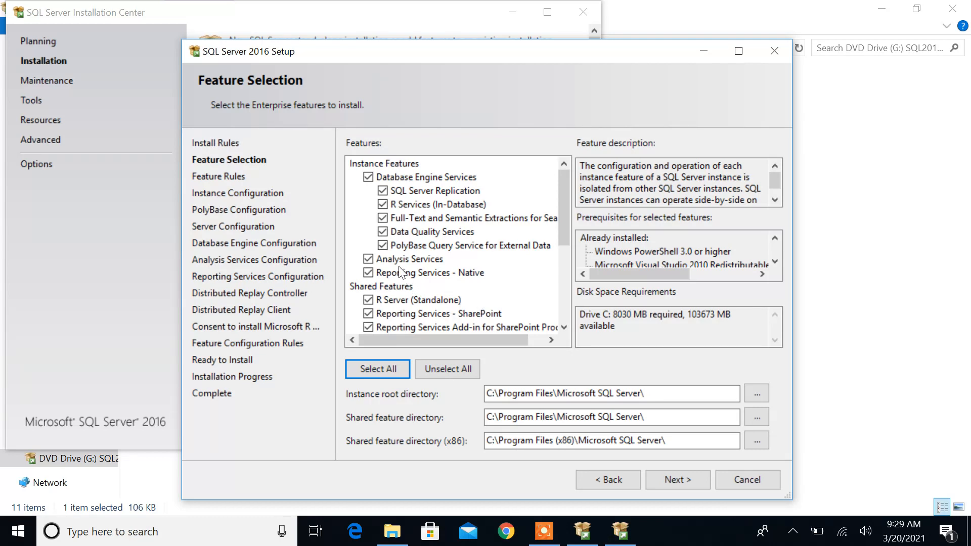
{"action": "left_click", "coordinate": [382, 204]}
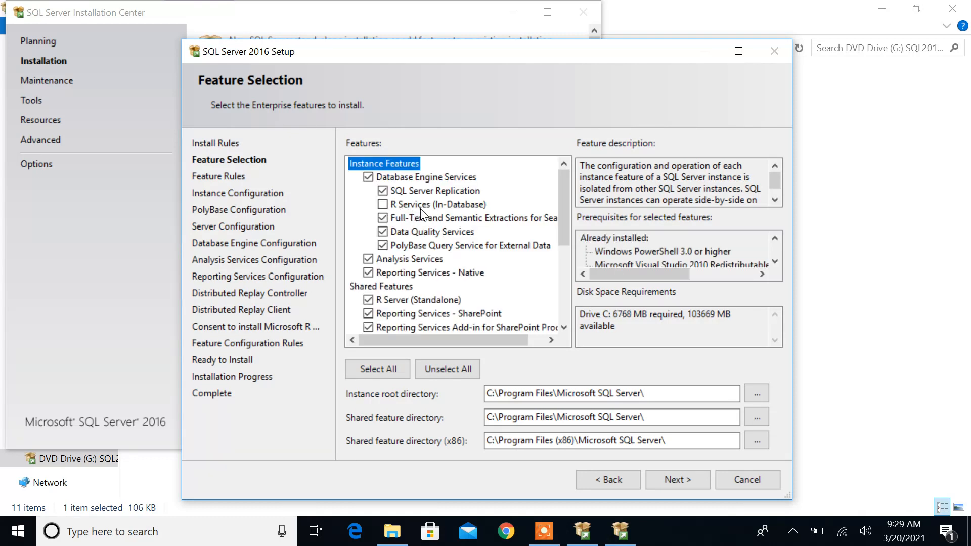
{"action": "left_click", "coordinate": [382, 245]}
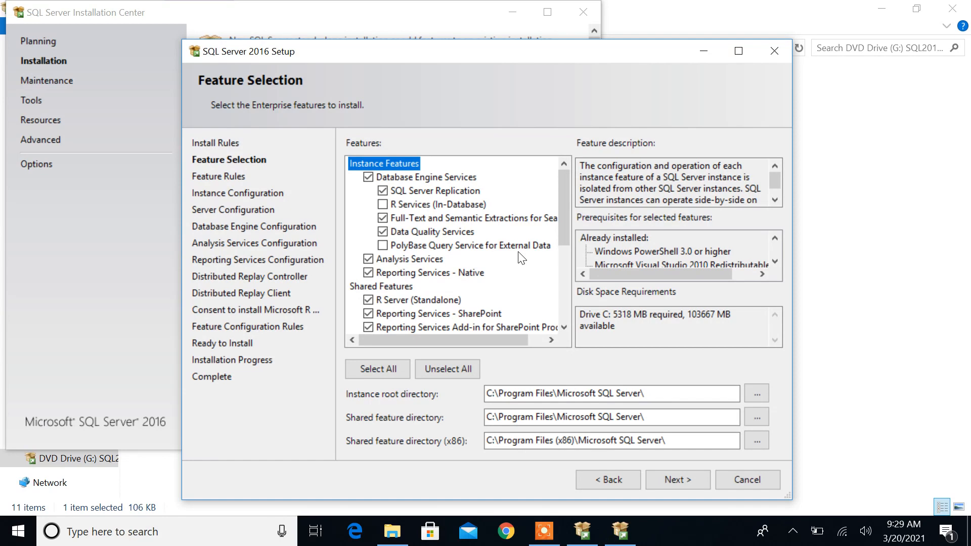
{"action": "left_click", "coordinate": [373, 301]}
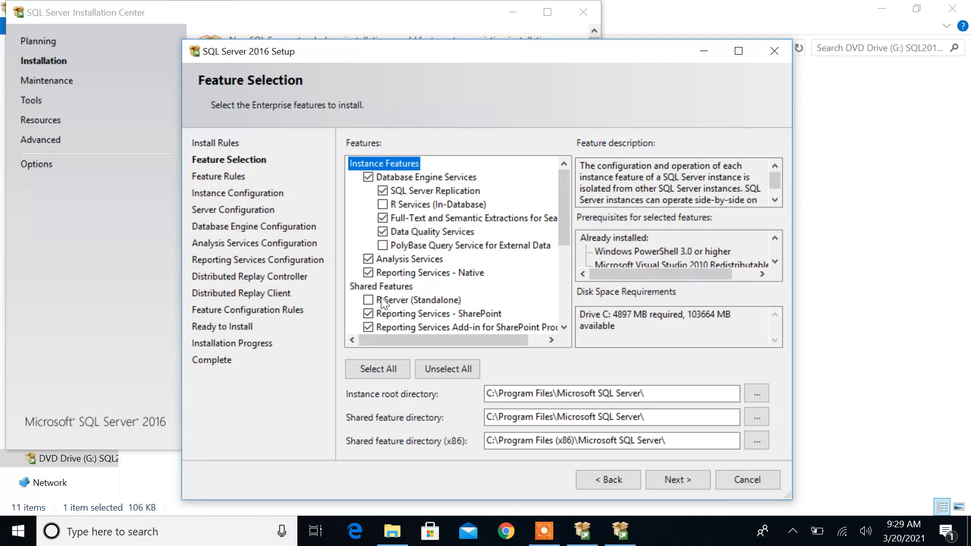
{"action": "left_click", "coordinate": [675, 480]}
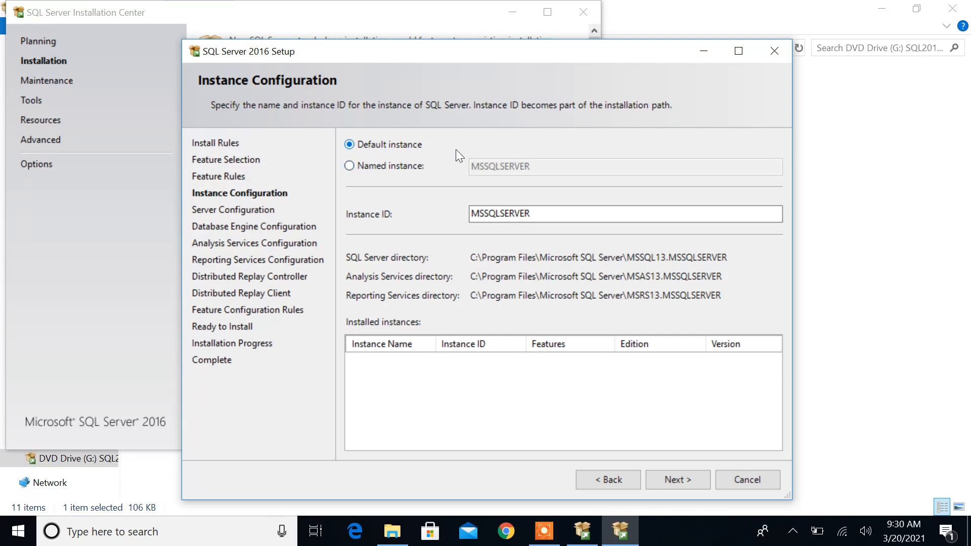
Keep the default instance with ID MSSQLSERVER and accept the default service accounts and startup types
{"action": "left_click", "coordinate": [673, 480]}
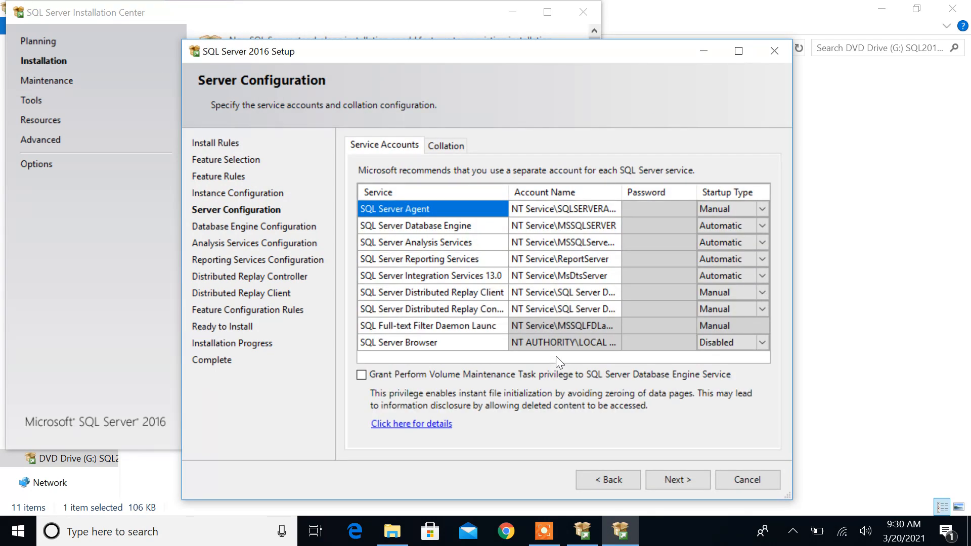
{"action": "left_click", "coordinate": [681, 479]}
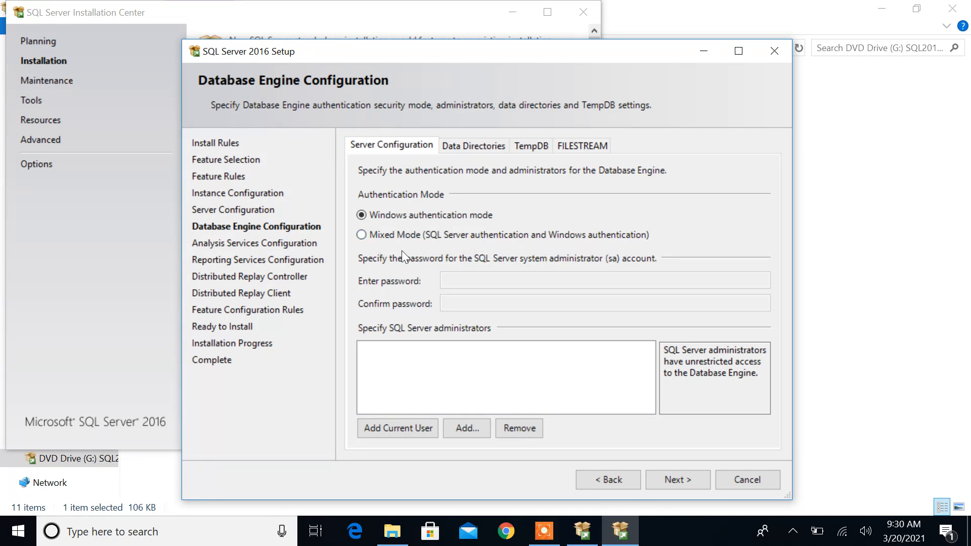
Configure the Database Engine with Windows authentication mode and add the current user as SQL Server administrator
{"action": "left_click", "coordinate": [361, 235]}
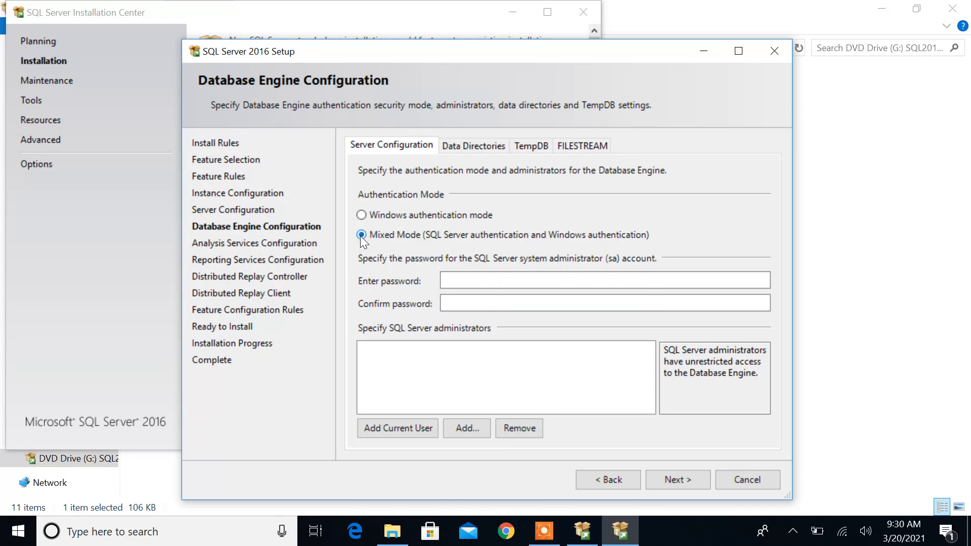
{"action": "left_click", "coordinate": [362, 216]}
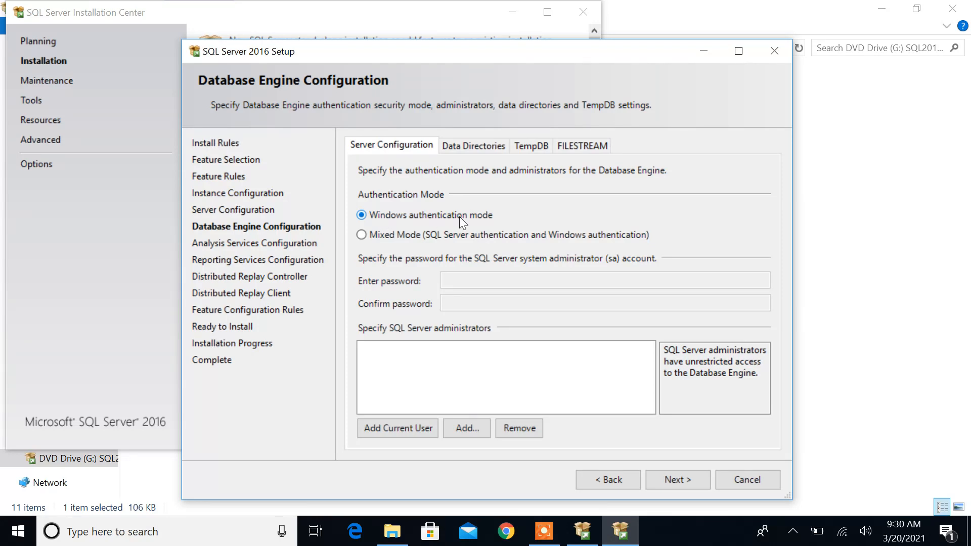
{"action": "left_click", "coordinate": [396, 427]}
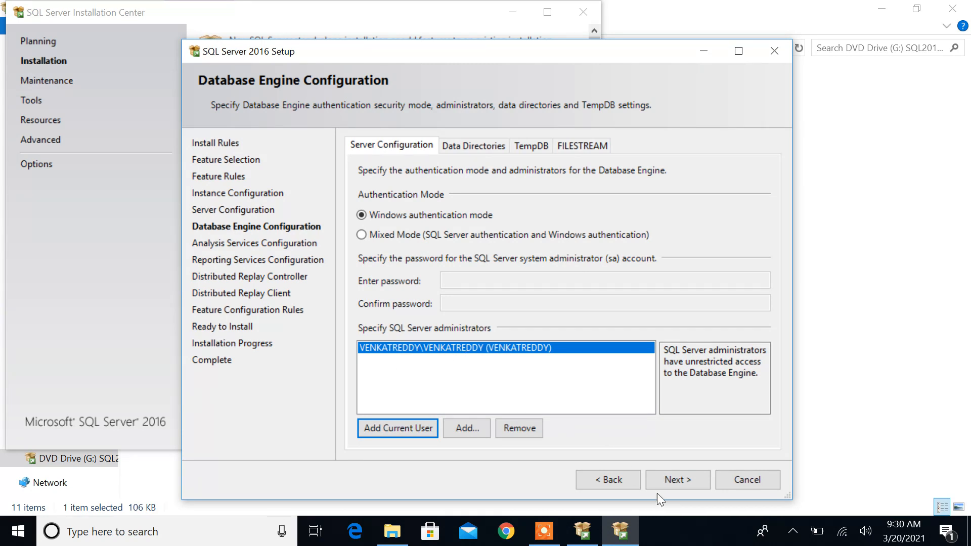
{"action": "left_click", "coordinate": [676, 479]}
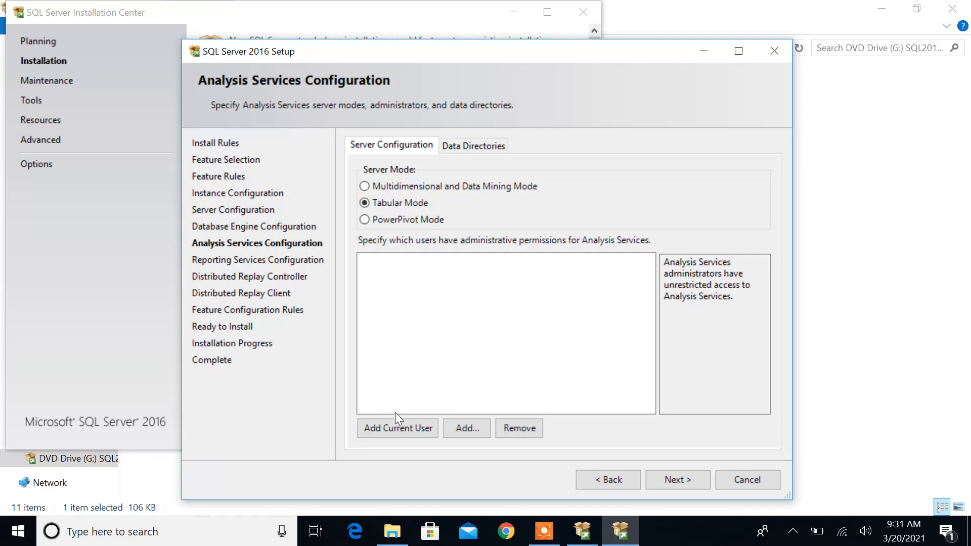
Add the current user as Analysis Services administrator in Tabular Mode and complete the Reporting Services configuration page
{"action": "left_click", "coordinate": [396, 427]}
{"action": "left_click", "coordinate": [684, 475]}
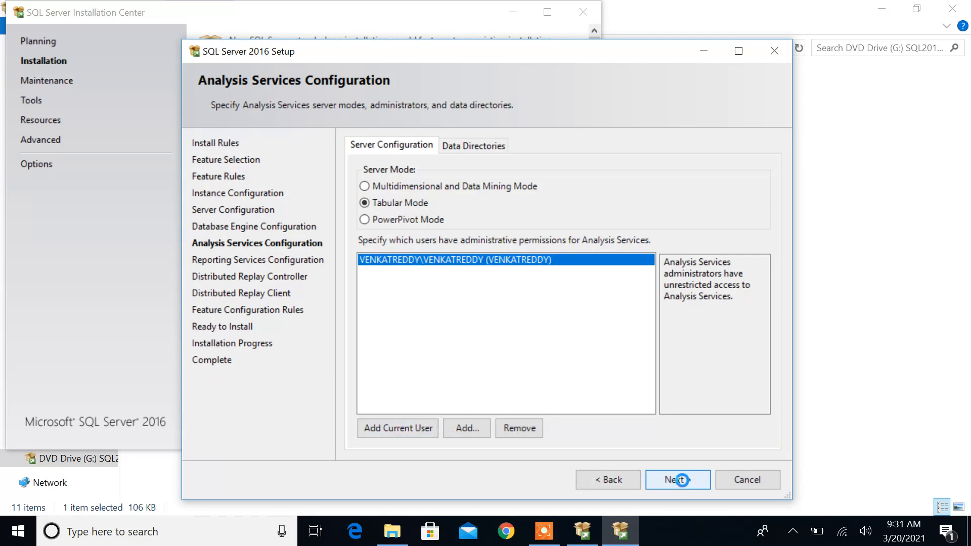
{"action": "left_click", "coordinate": [387, 214]}
{"action": "left_click", "coordinate": [674, 480]}
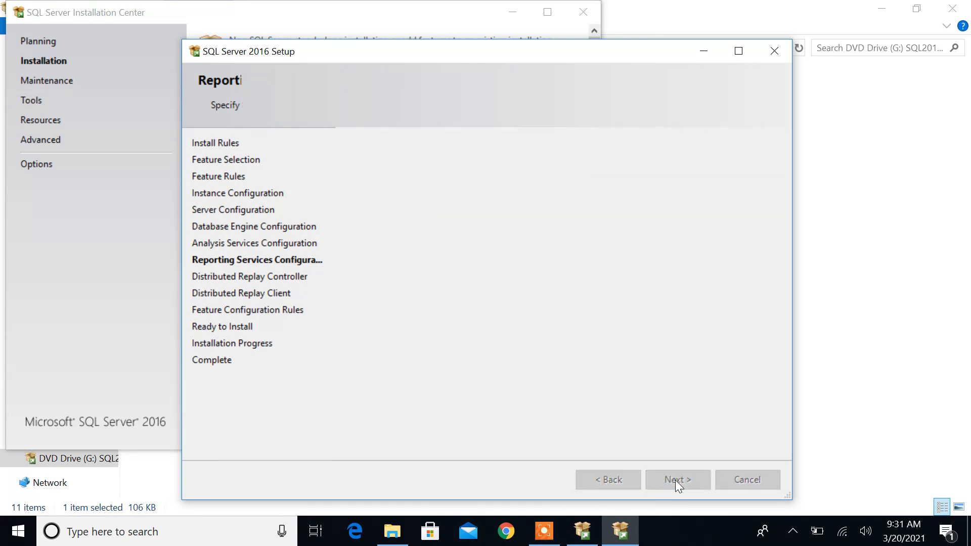
Grant the current user Distributed Replay Controller permissions and enter the controller name for the Distributed Replay Client
{"action": "left_click", "coordinate": [386, 439]}
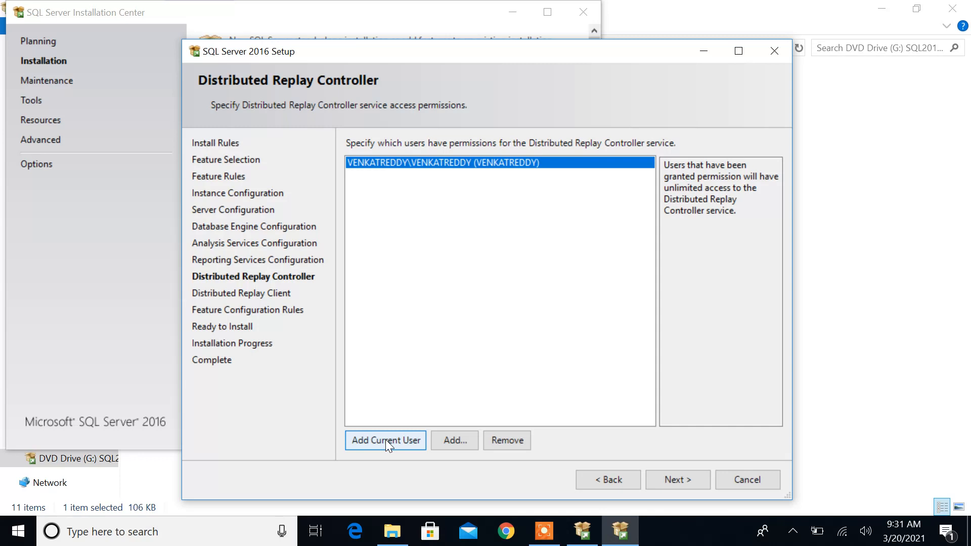
{"action": "left_click", "coordinate": [671, 479]}
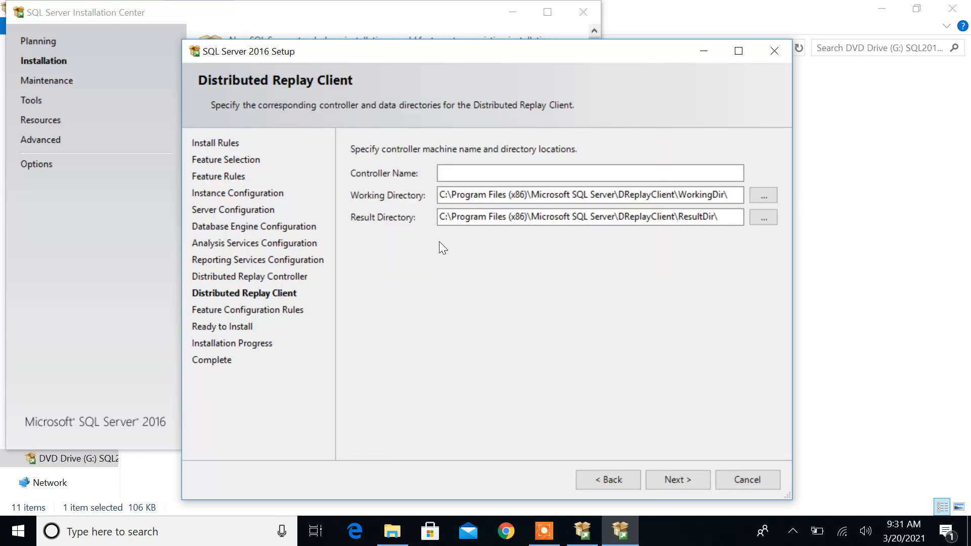
{"action": "left_click", "coordinate": [450, 175]}
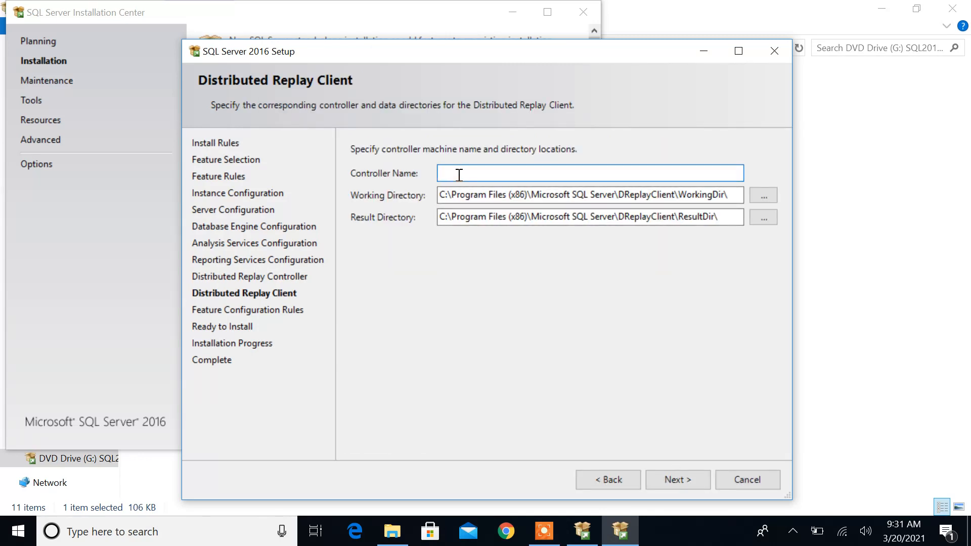
{"action": "type", "text": "venkatreddy"}
{"action": "left_click", "coordinate": [680, 478]}
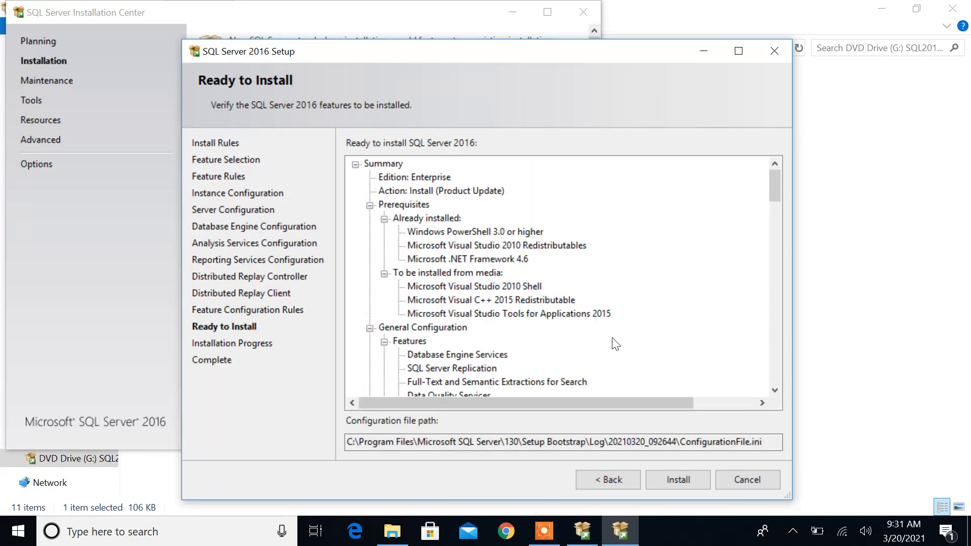
Install SQL Server 2016 with the configured features, and close the setup wizard and Installation Center once it completes
{"action": "left_click", "coordinate": [679, 480]}
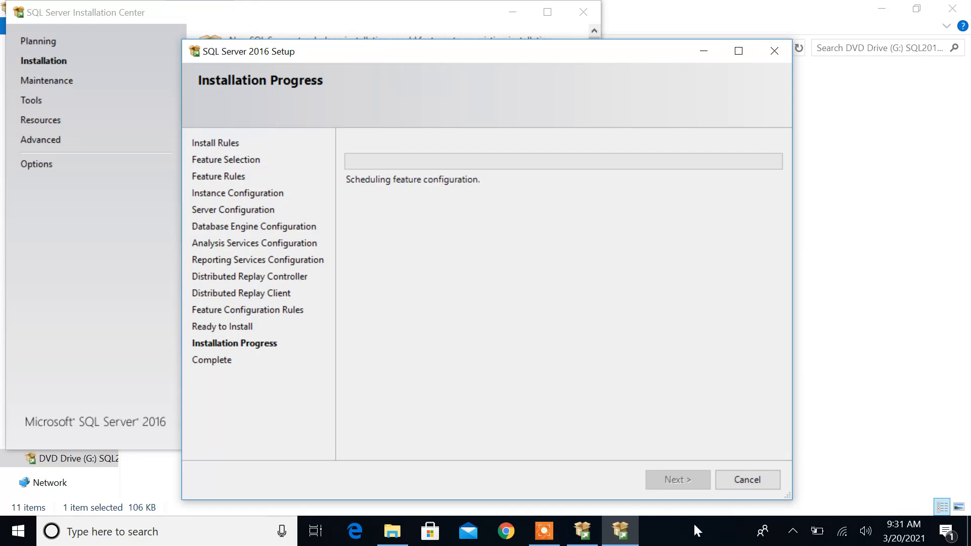
{"action": "left_click", "coordinate": [550, 541]}
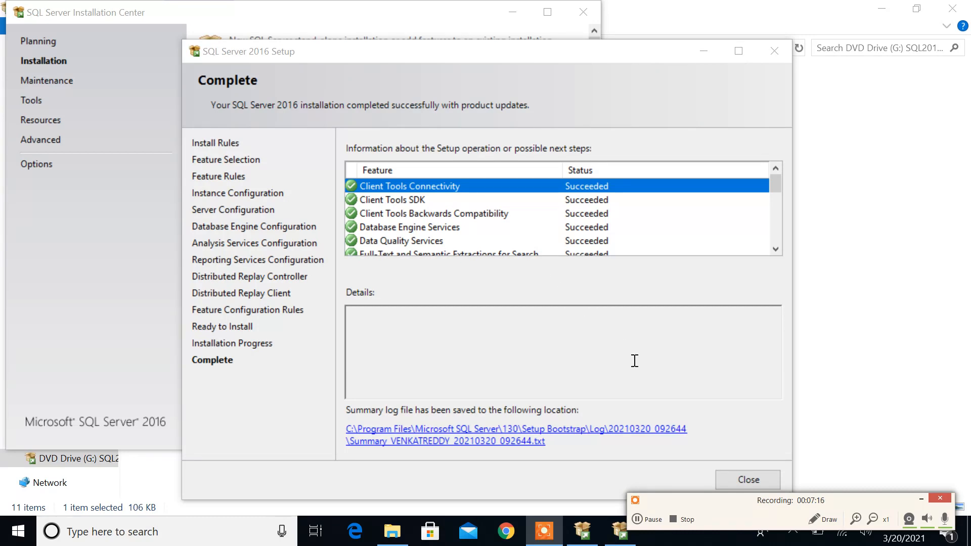
{"action": "left_click", "coordinate": [742, 478]}
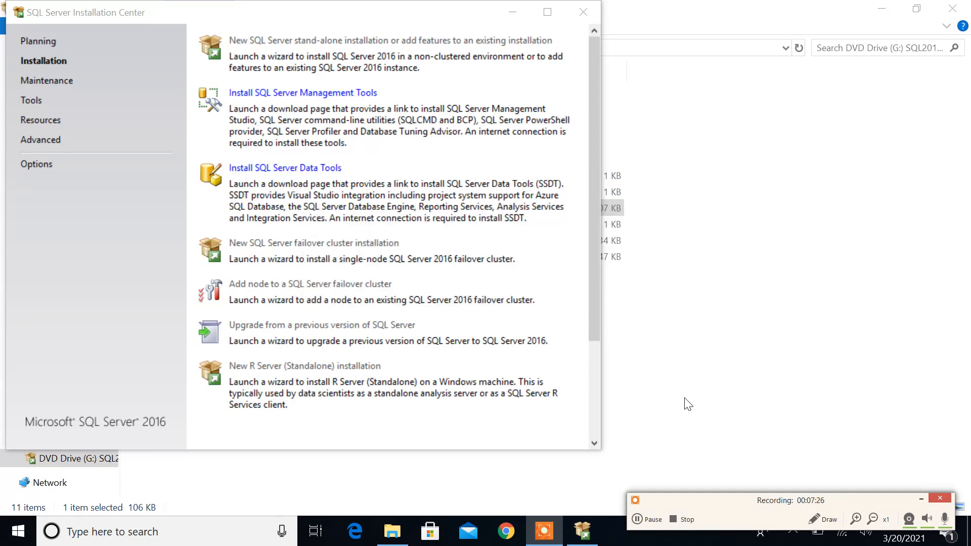
{"action": "left_click", "coordinate": [581, 14]}
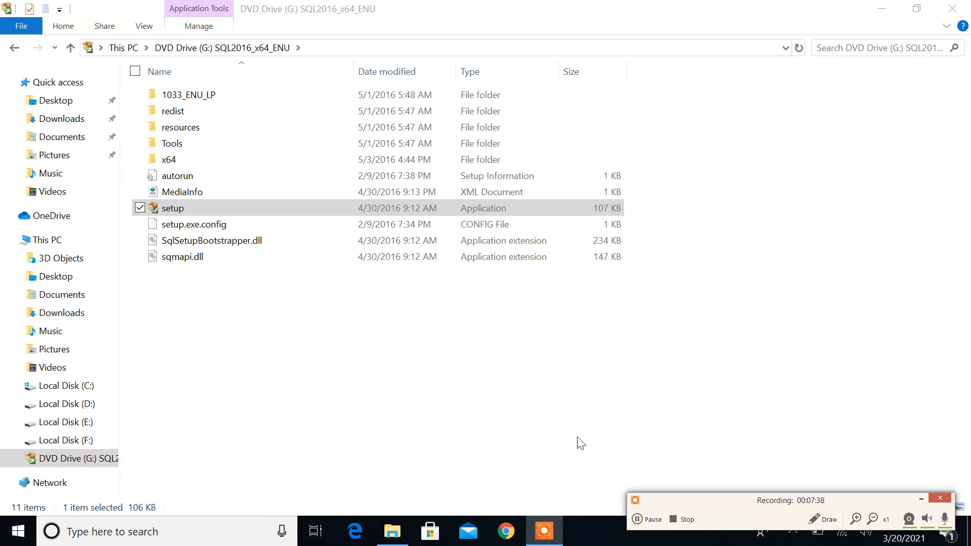
Launch SSMS-Setup-ENU from Local Disk (E:) and start installing SQL Server Management Studio 18.5.1 in the default location
{"action": "left_click", "coordinate": [52, 240]}
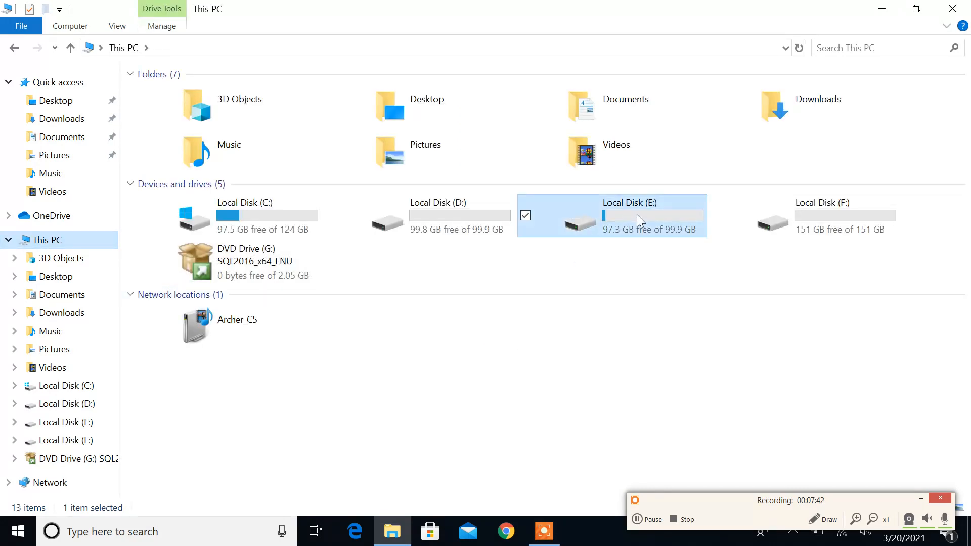
{"action": "double_click", "coordinate": [636, 214]}
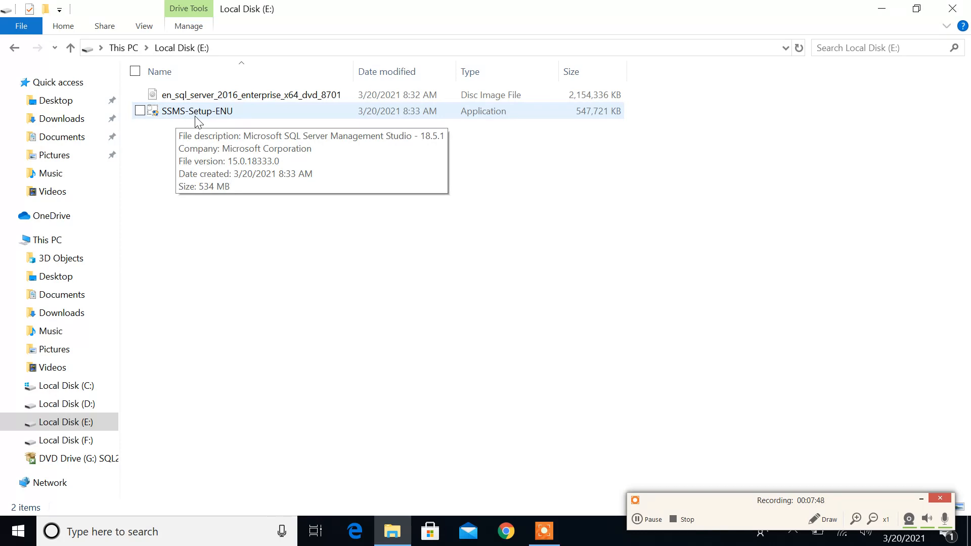
{"action": "left_click", "coordinate": [231, 115]}
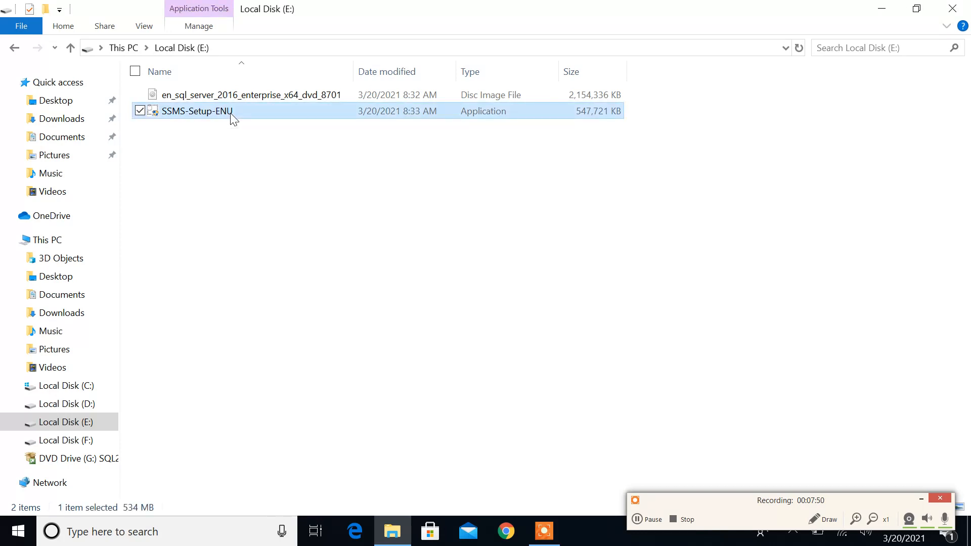
{"action": "right_click", "coordinate": [231, 115]}
{"action": "left_click", "coordinate": [104, 142]}
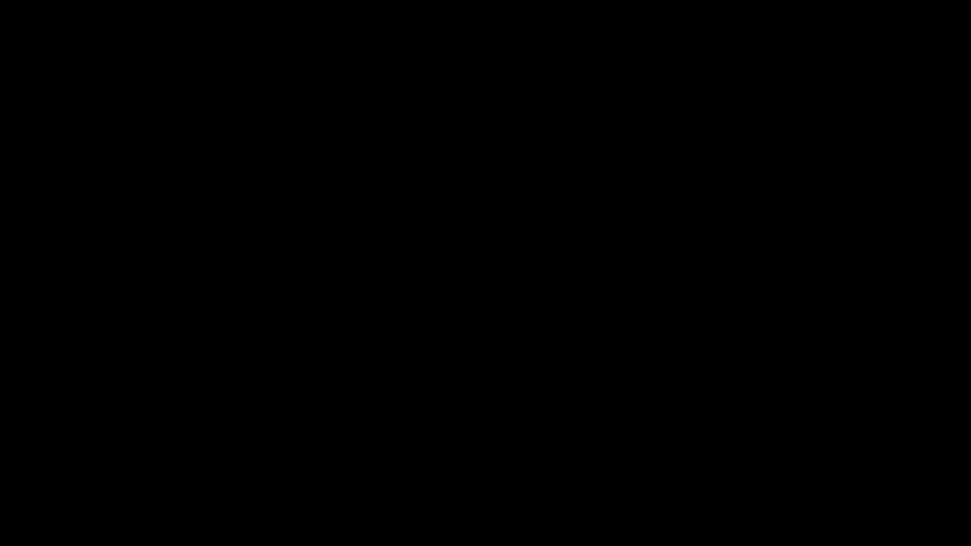
{"action": "left_click", "coordinate": [413, 365]}
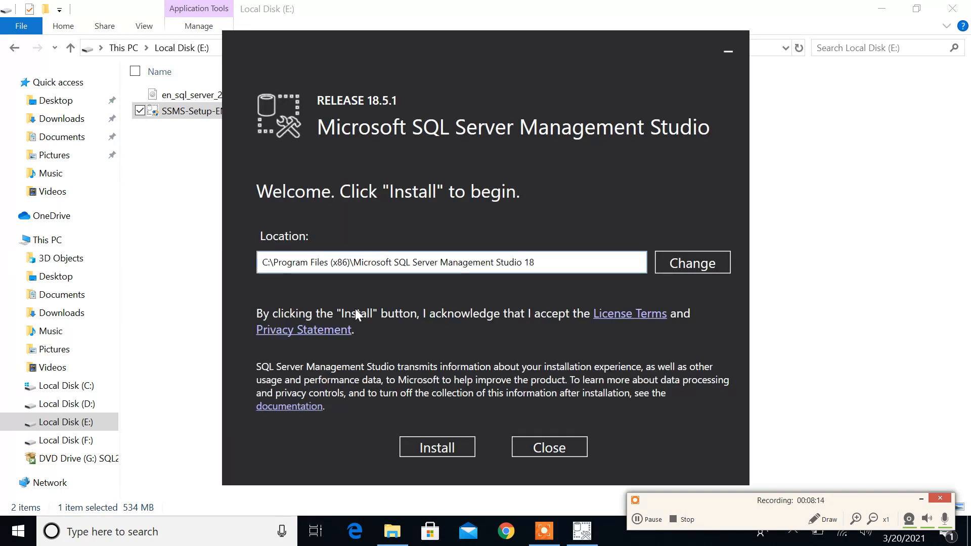
{"action": "left_click", "coordinate": [440, 447]}
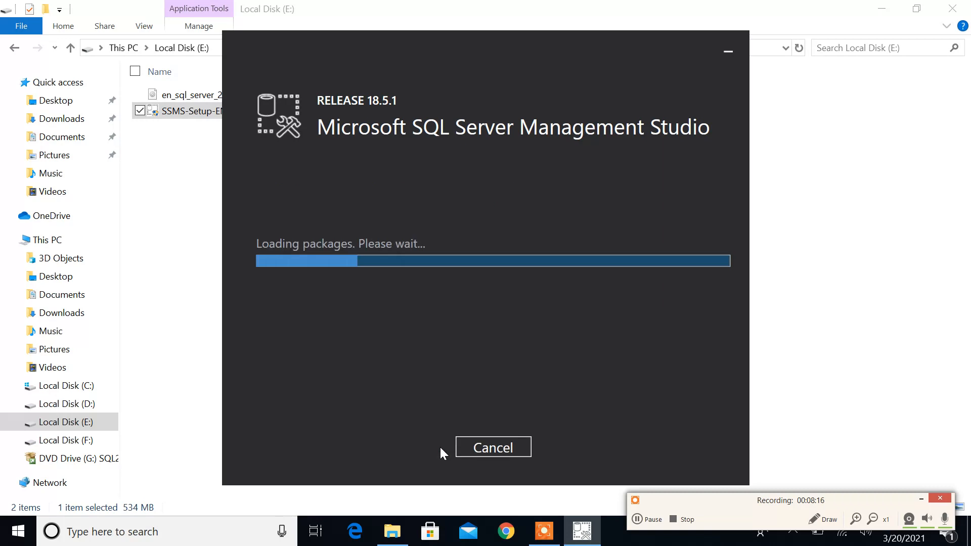